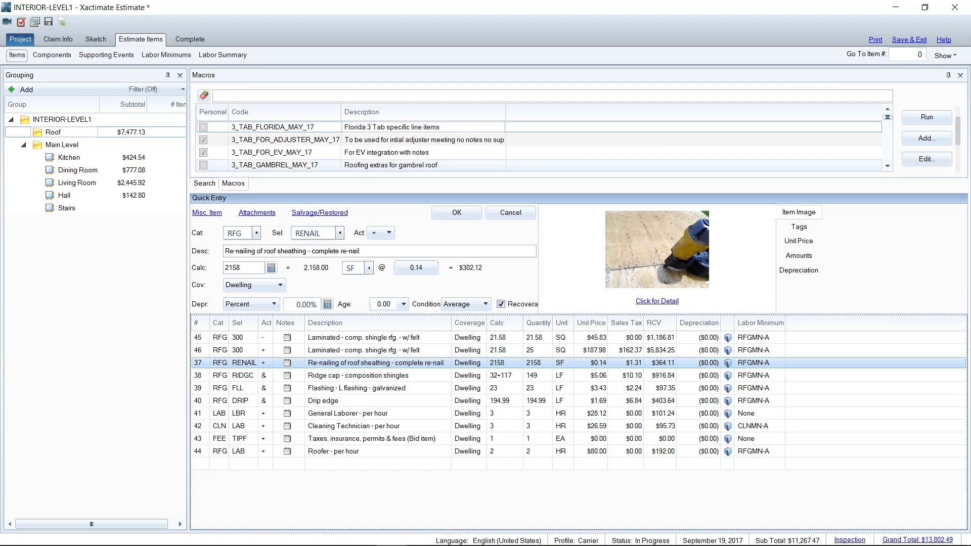
# - Inspect the unit price breakdown of the Roof group's roof sheathing re-nailing item, including its market conditions value
pyautogui.click(53, 132)
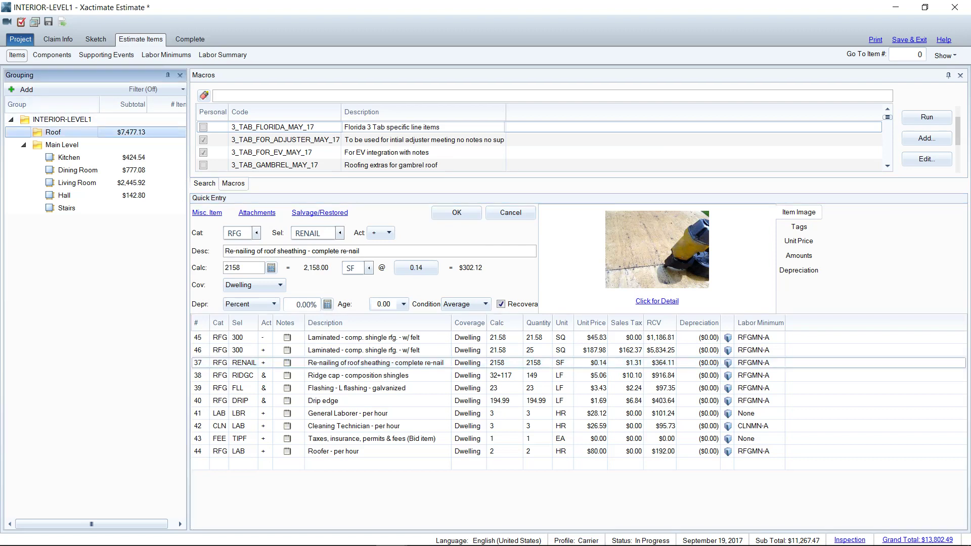
pyautogui.click(375, 362)
pyautogui.click(416, 268)
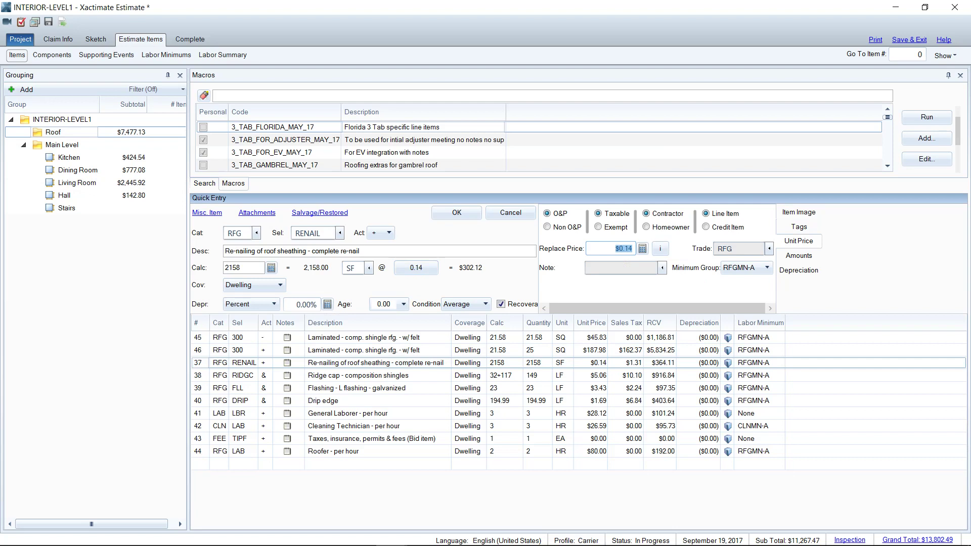
pyautogui.click(659, 249)
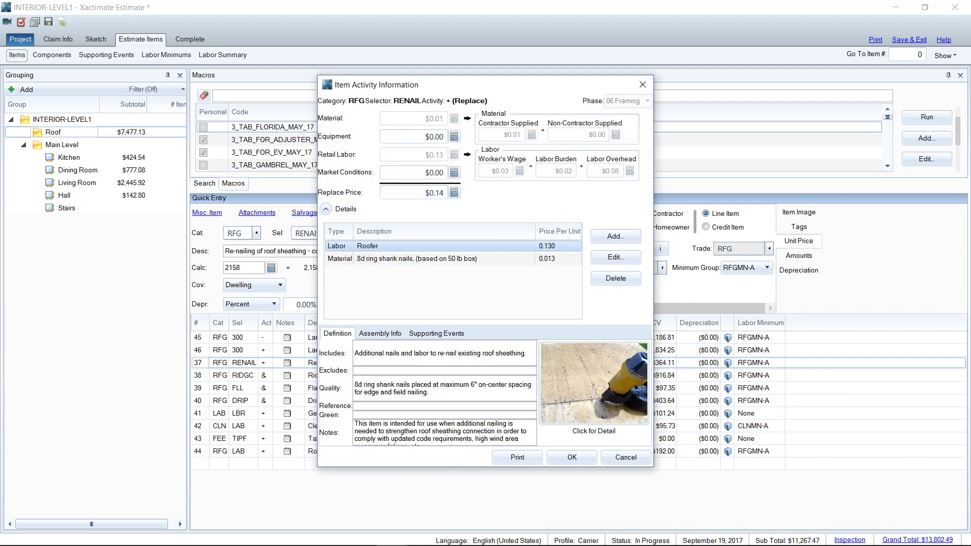
pyautogui.click(413, 172)
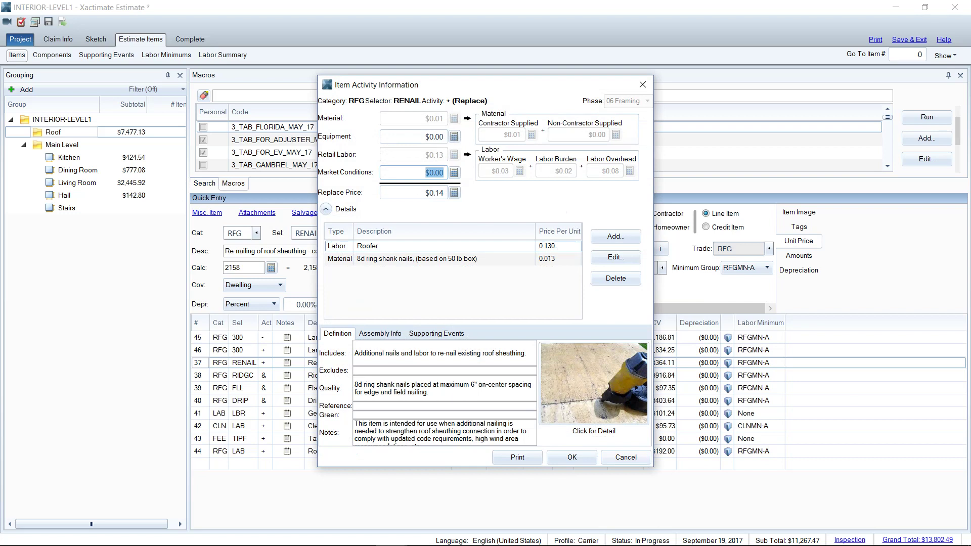
pyautogui.press('Escape')
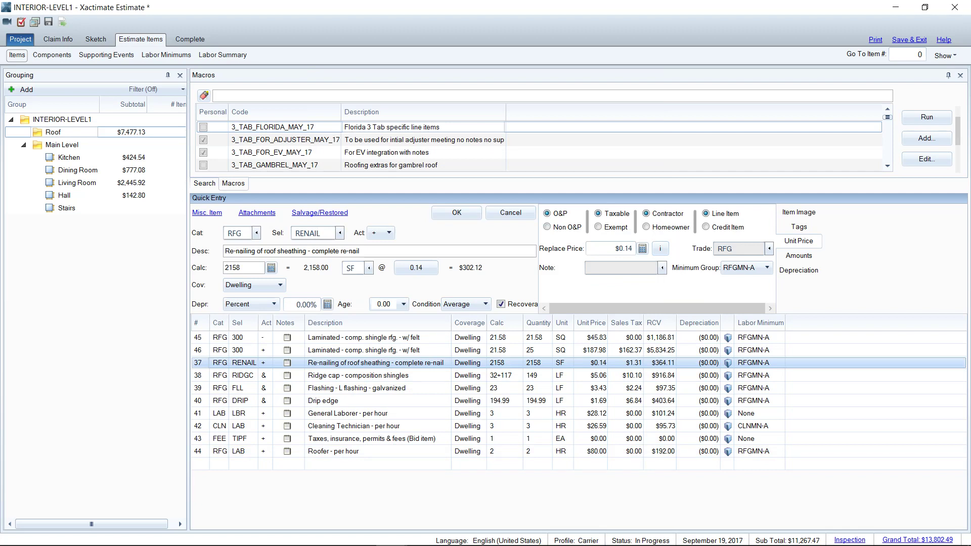
# - Open Global Changes for the Roof group and set the changes to apply to Factoring
pyautogui.click(53, 132)
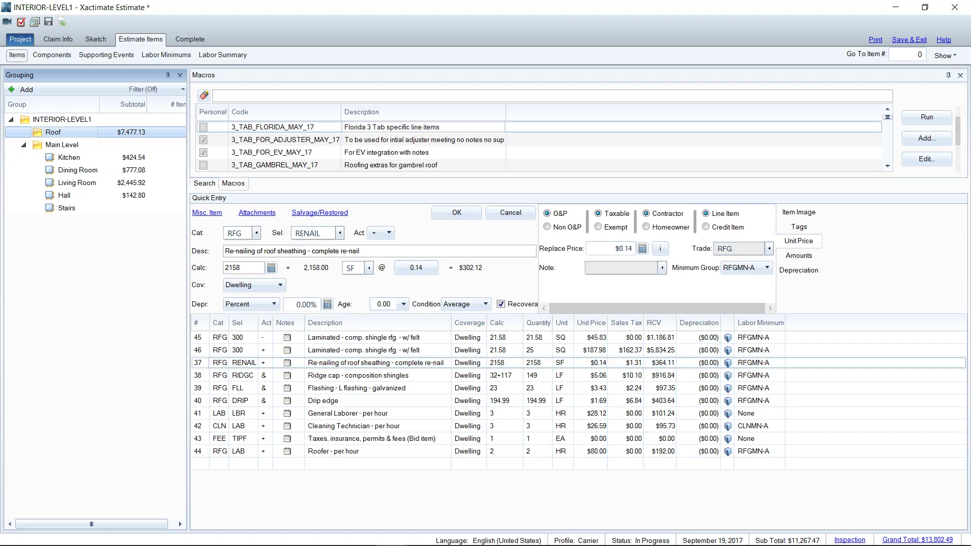
pyautogui.click(63, 131)
pyautogui.rightClick(69, 133)
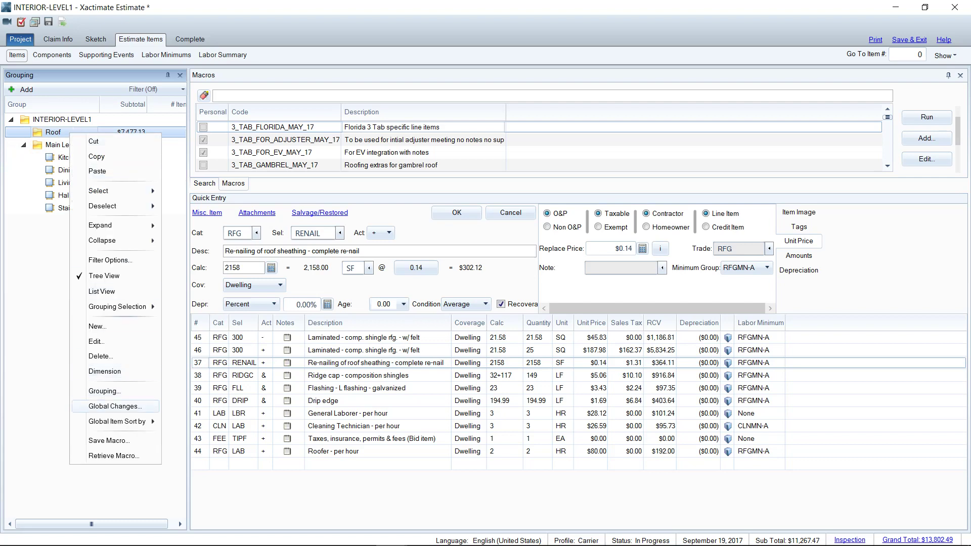
pyautogui.click(115, 406)
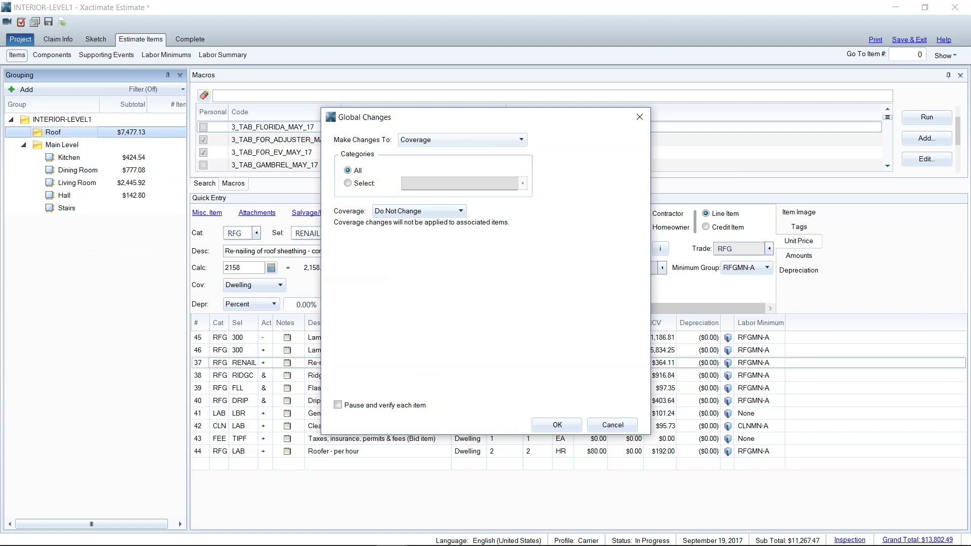
pyautogui.click(462, 139)
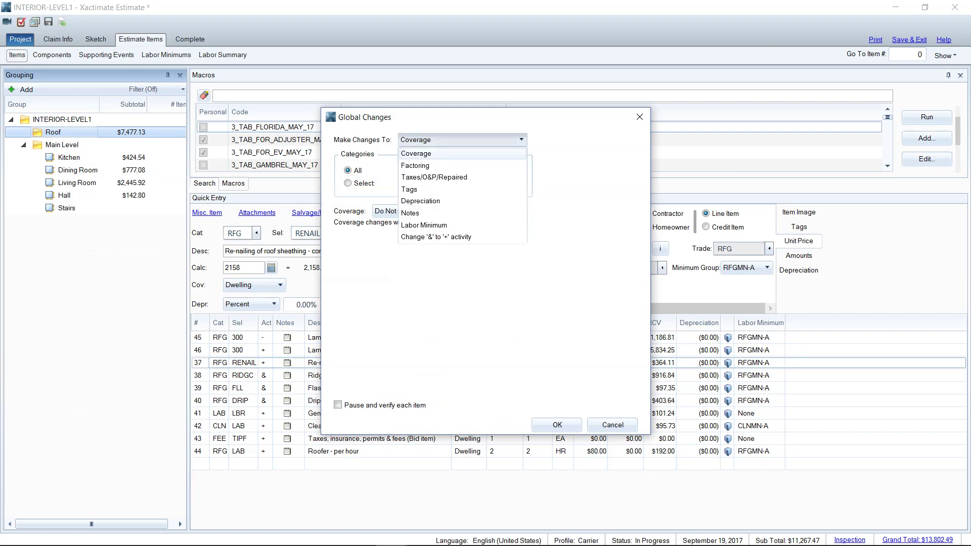
pyautogui.press('Down')
pyautogui.press('Return')
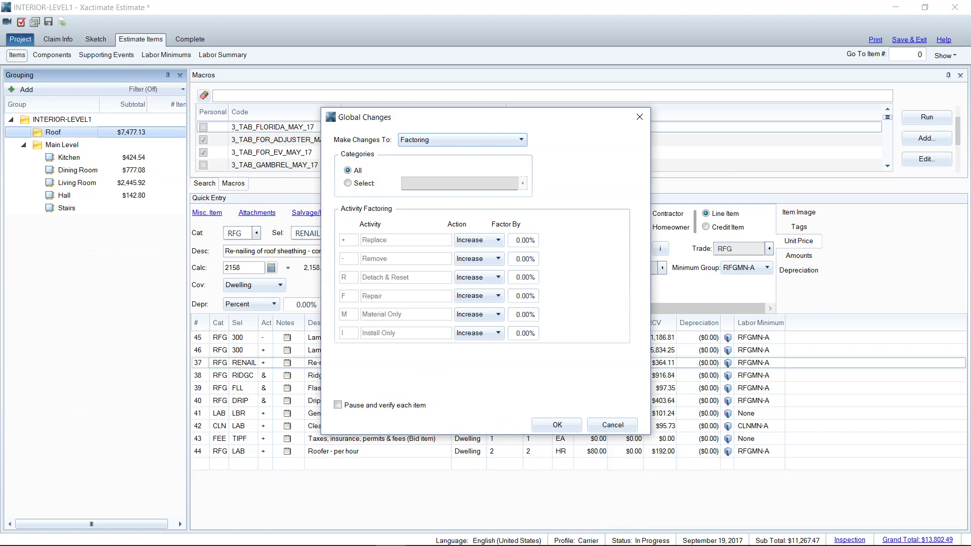
# - Factor all six activities, from Replace to Install Only, up by 20% and run the global change on the Roof group
pyautogui.moveTo(510, 333); pyautogui.dragTo(535, 333)
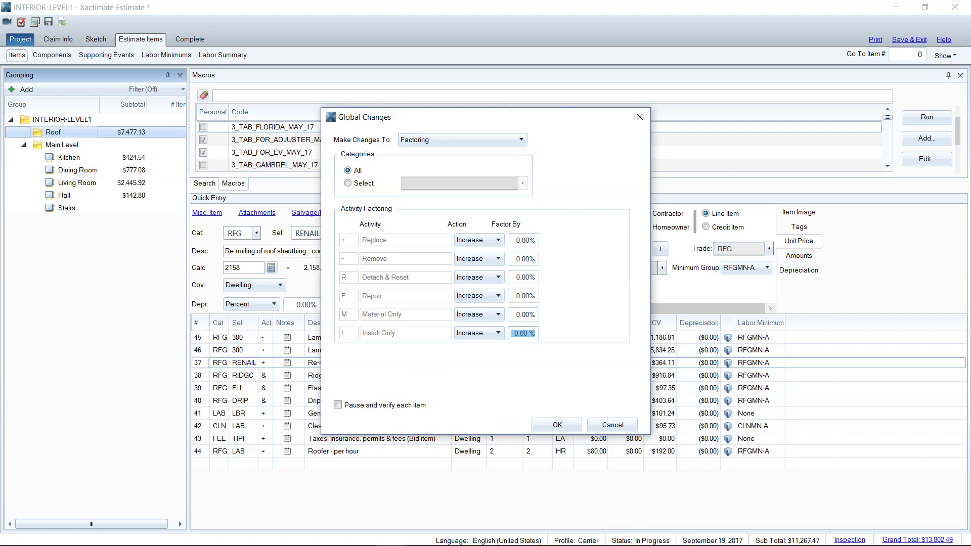
pyautogui.click(523, 259)
pyautogui.click(523, 314)
pyautogui.click(523, 240)
pyautogui.write('20')
pyautogui.press('Tab')
pyautogui.press('Tab')
pyautogui.write('20')
pyautogui.press('Tab')
pyautogui.press('Tab')
pyautogui.write('20')
pyautogui.press('Tab')
pyautogui.press('Tab')
pyautogui.write('20')
pyautogui.press('Tab')
pyautogui.press('Tab')
pyautogui.write('20')
pyautogui.press('Tab')
pyautogui.press('Tab')
pyautogui.write('20')
pyautogui.press('Return')
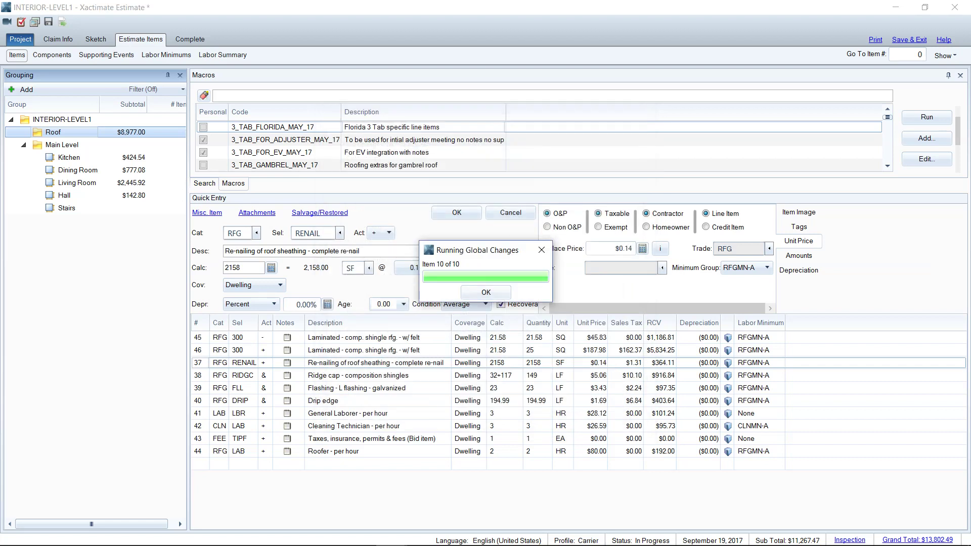
pyautogui.press('Return')
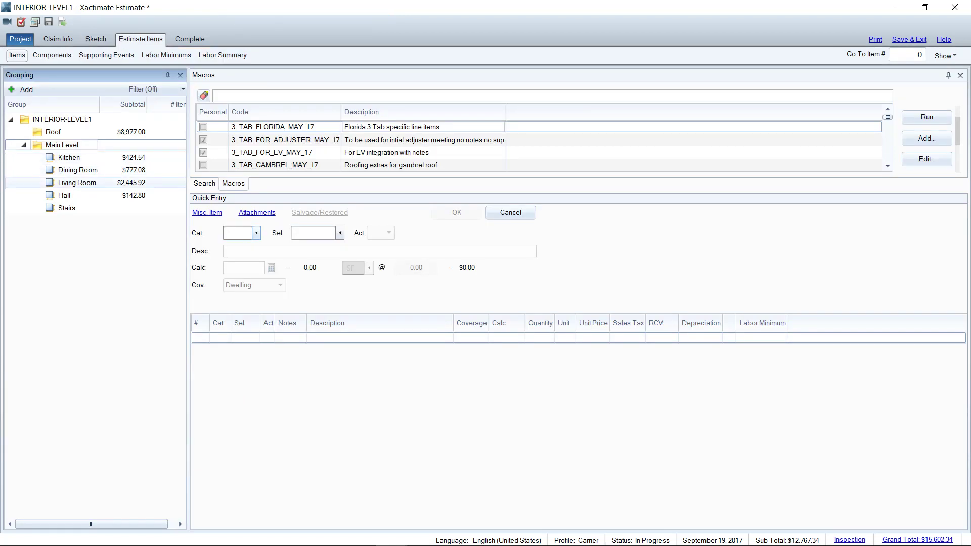
pyautogui.click(62, 145)
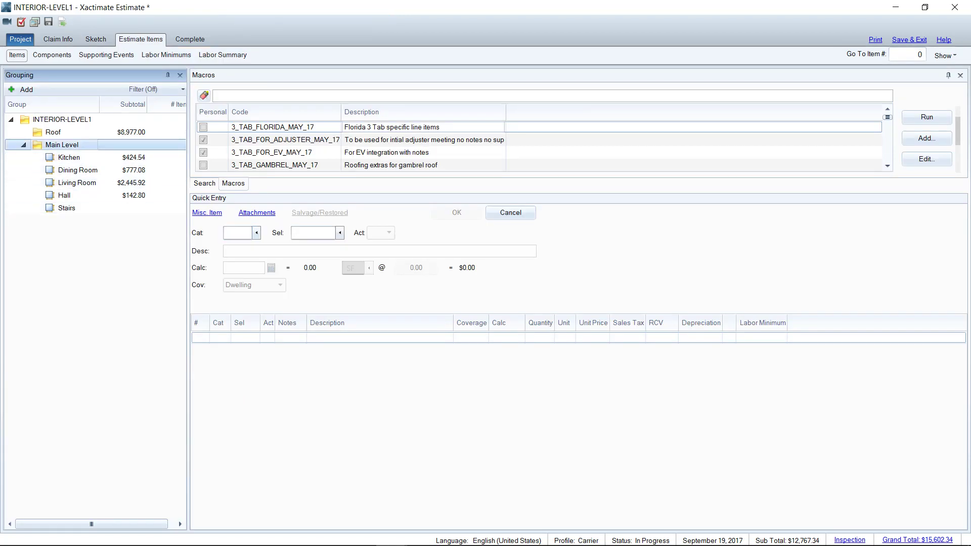
pyautogui.rightClick(64, 145)
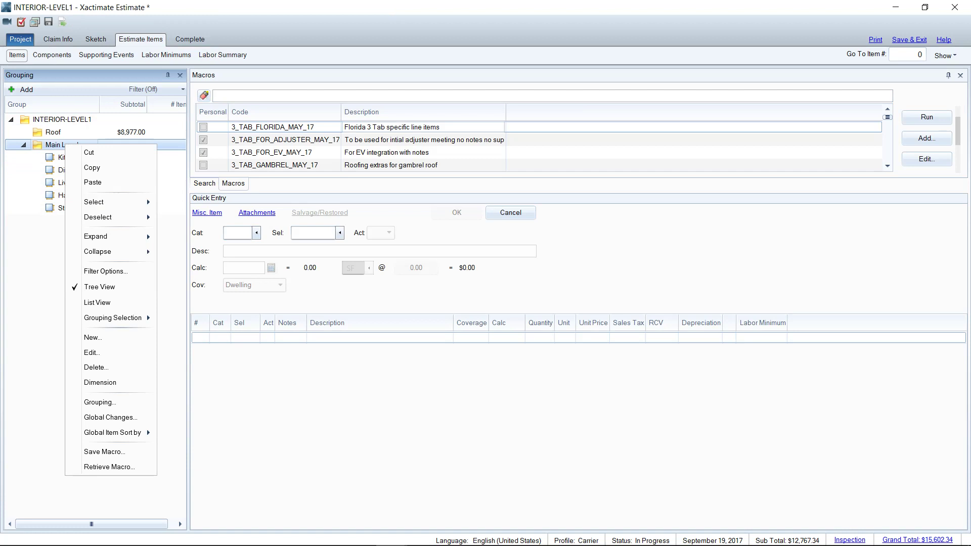
pyautogui.rightClick(58, 161)
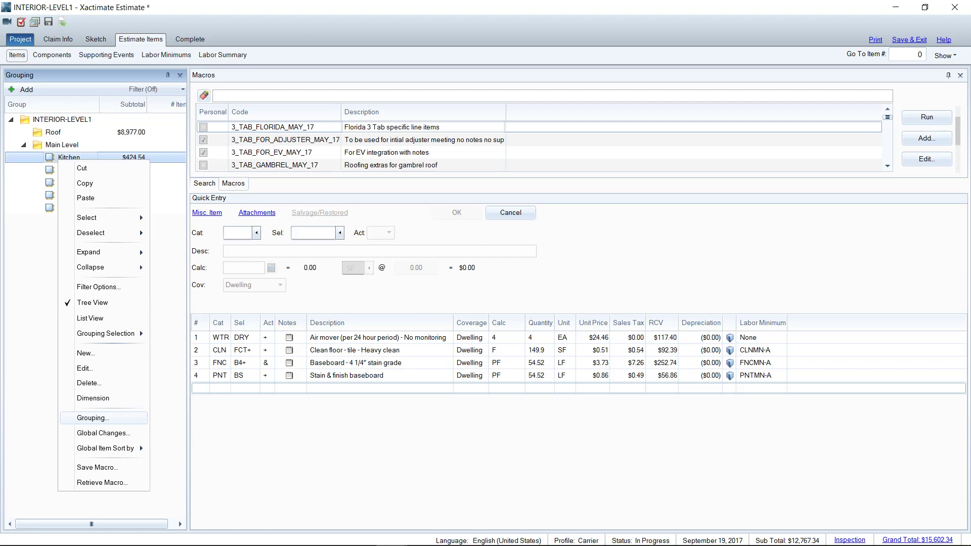
pyautogui.press('Escape')
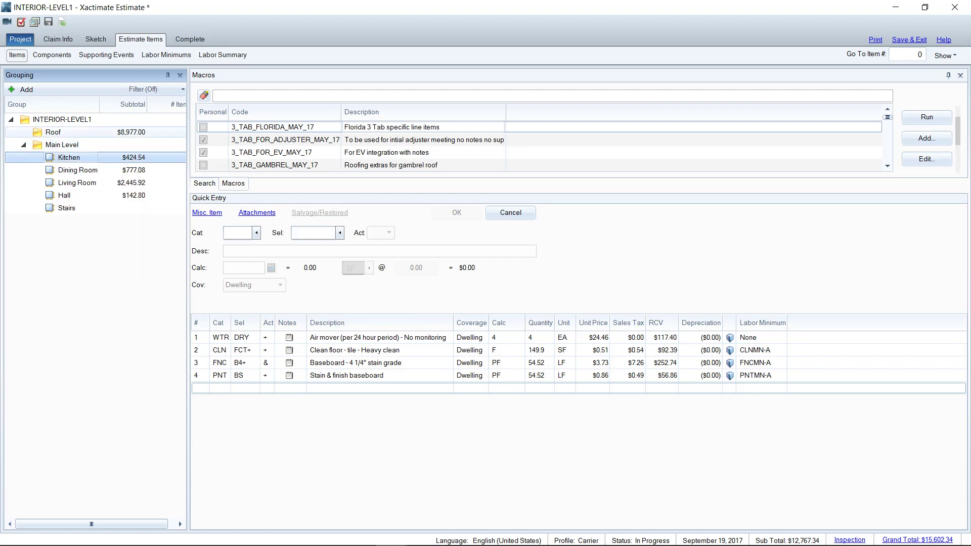
# - Review the Roof group's line item prices and open the Kitchen's air mover item to view its available commands
pyautogui.click(53, 132)
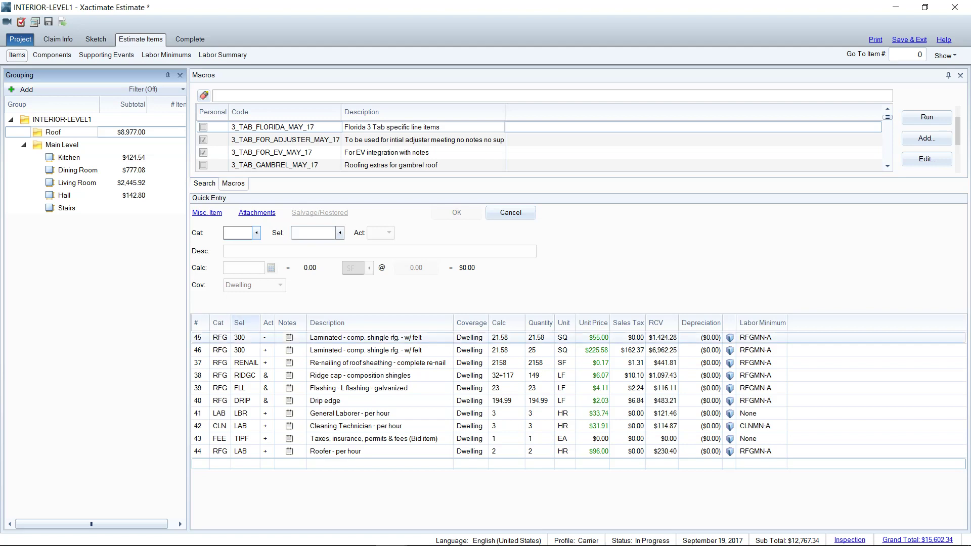
pyautogui.click(69, 157)
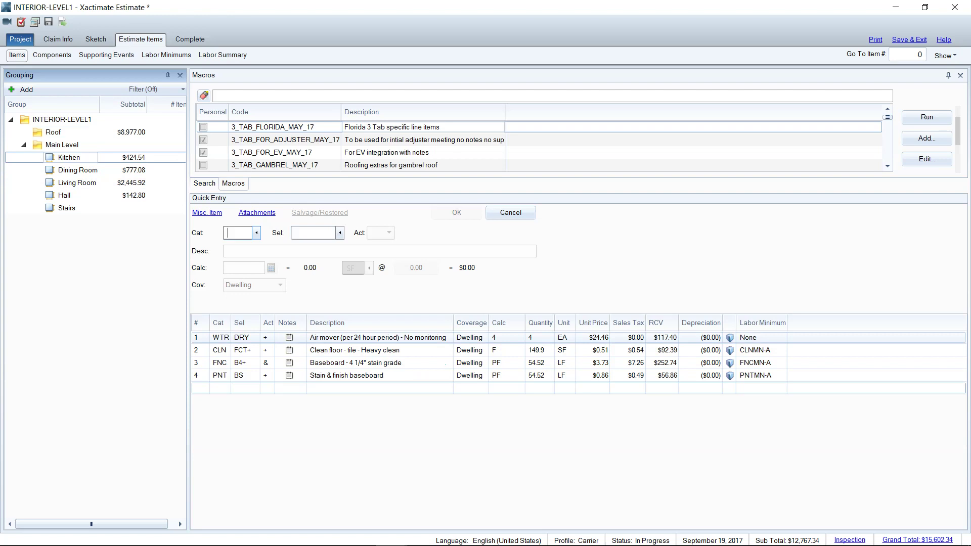
pyautogui.click(377, 337)
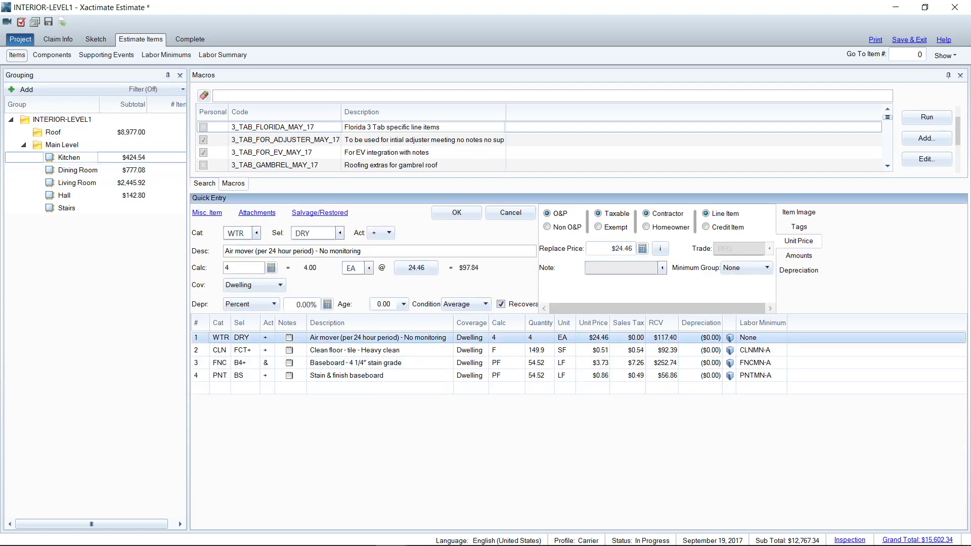
pyautogui.rightClick(204, 337)
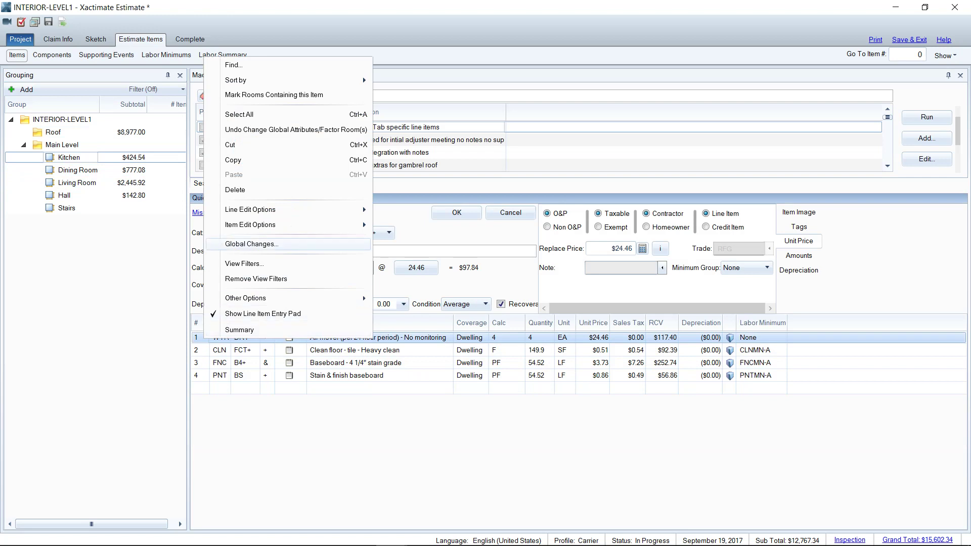
# - Select the Dining Room's water extraction and carpet lifting items together and view the commands available for them
pyautogui.click(77, 170)
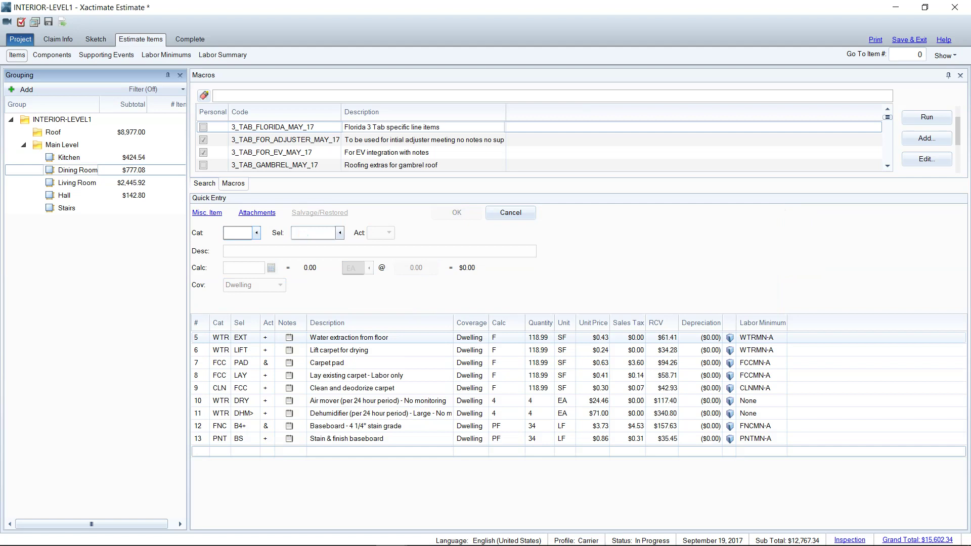
pyautogui.keyDown('shift'); pyautogui.click(198, 350); pyautogui.keyUp('shift')
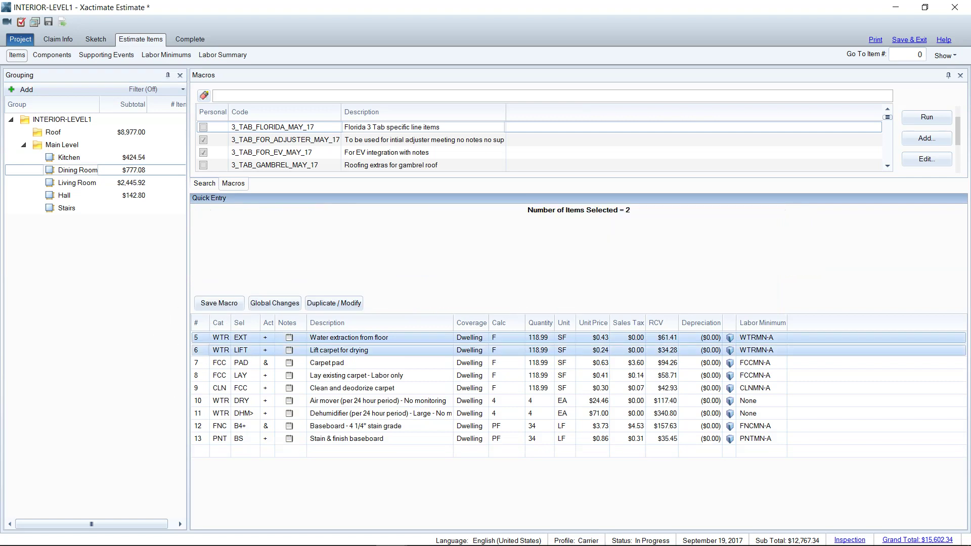
pyautogui.rightClick(198, 350)
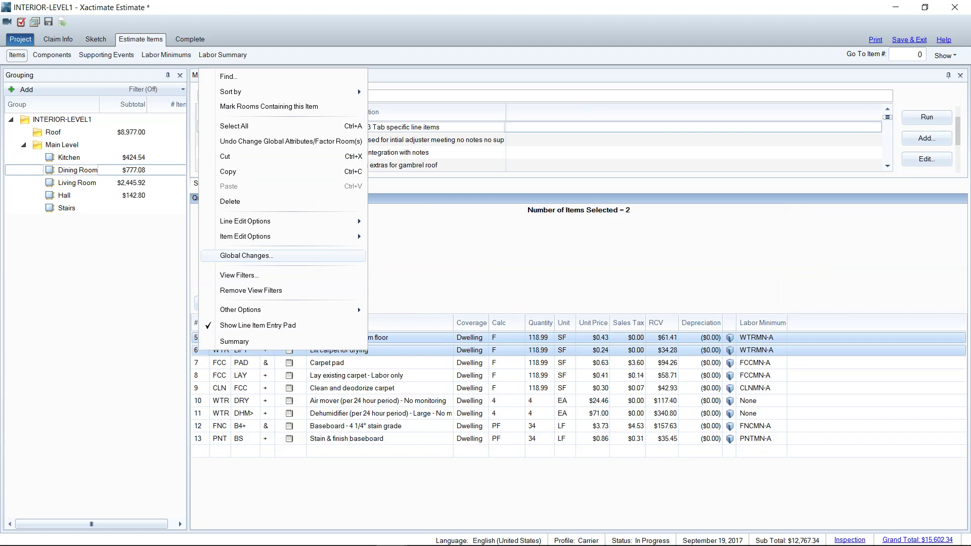
pyautogui.click(77, 170)
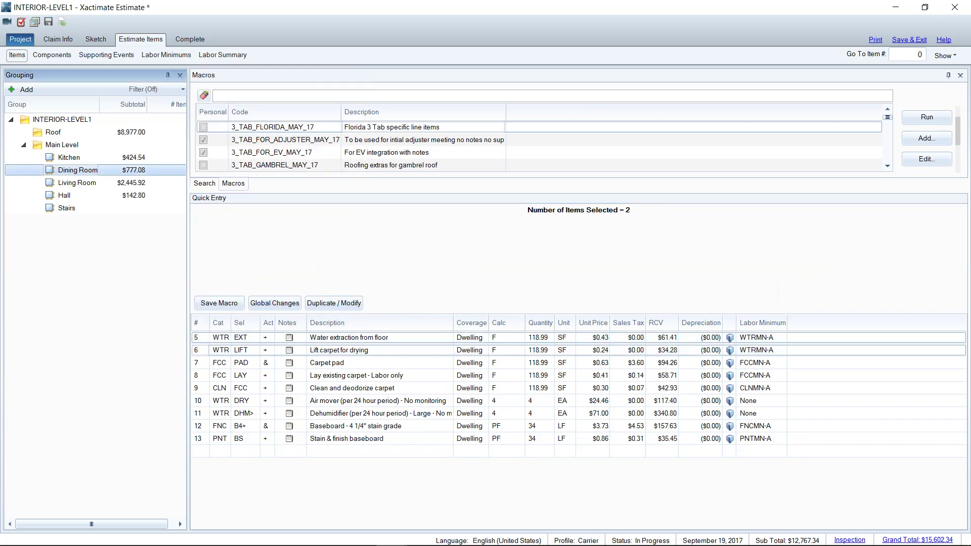